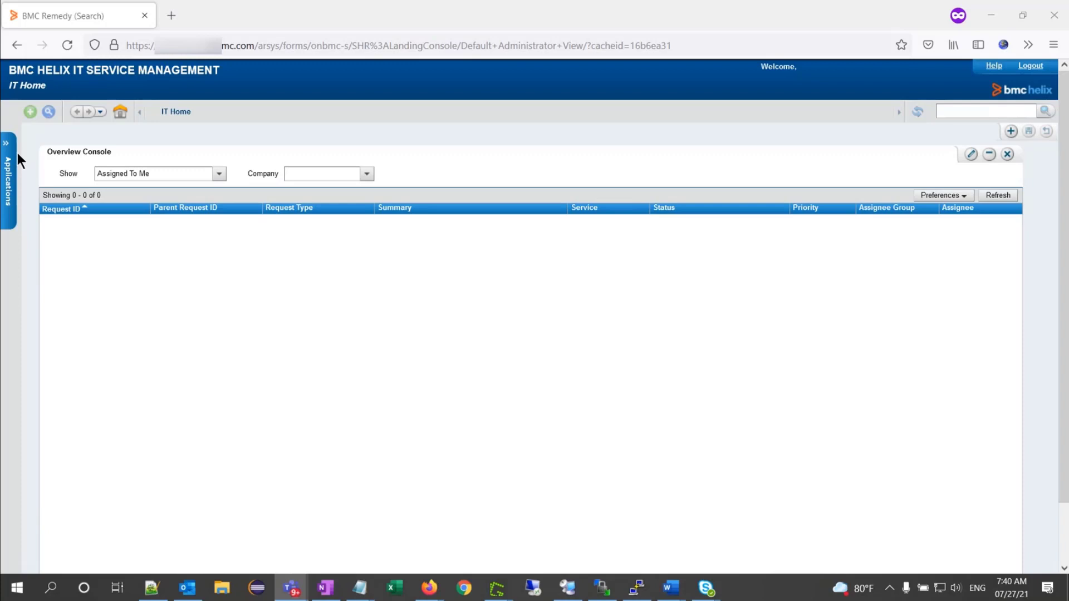
Open the AR System Server Group Console from the Remedy Management Console
{"action": "left_click", "coordinate": [9, 167]}
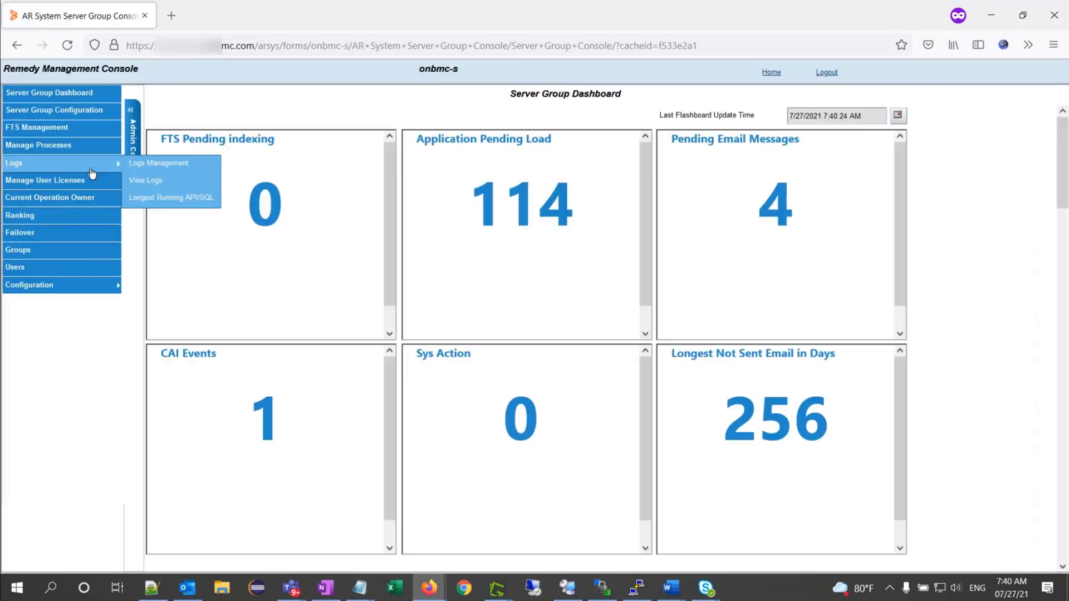
Open Log Management and load settings from server platform-admin-0.platform-admin
{"action": "left_click", "coordinate": [147, 168]}
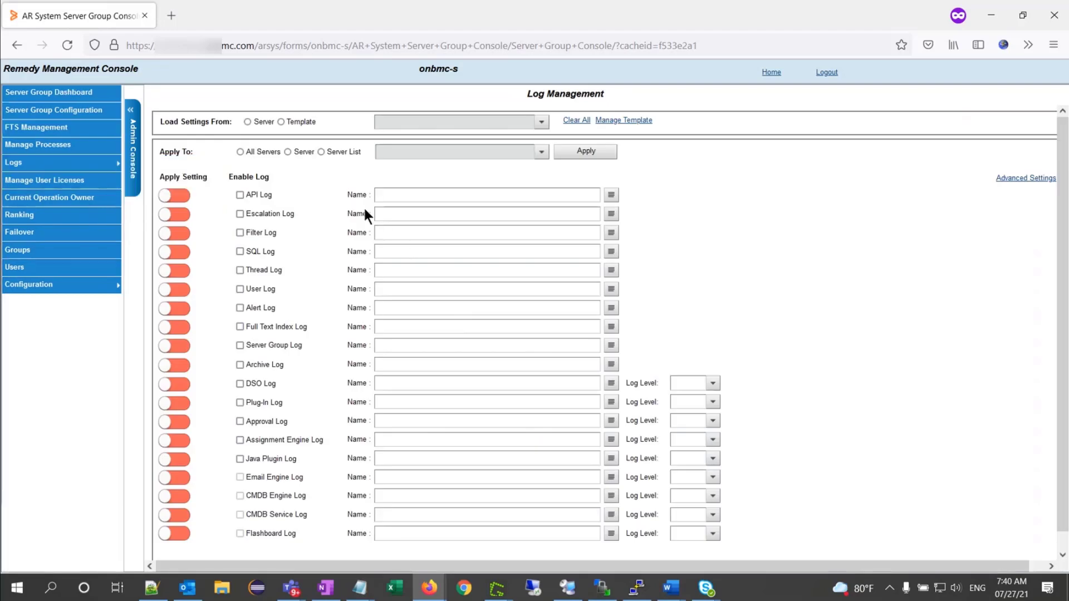
{"action": "left_click", "coordinate": [247, 122]}
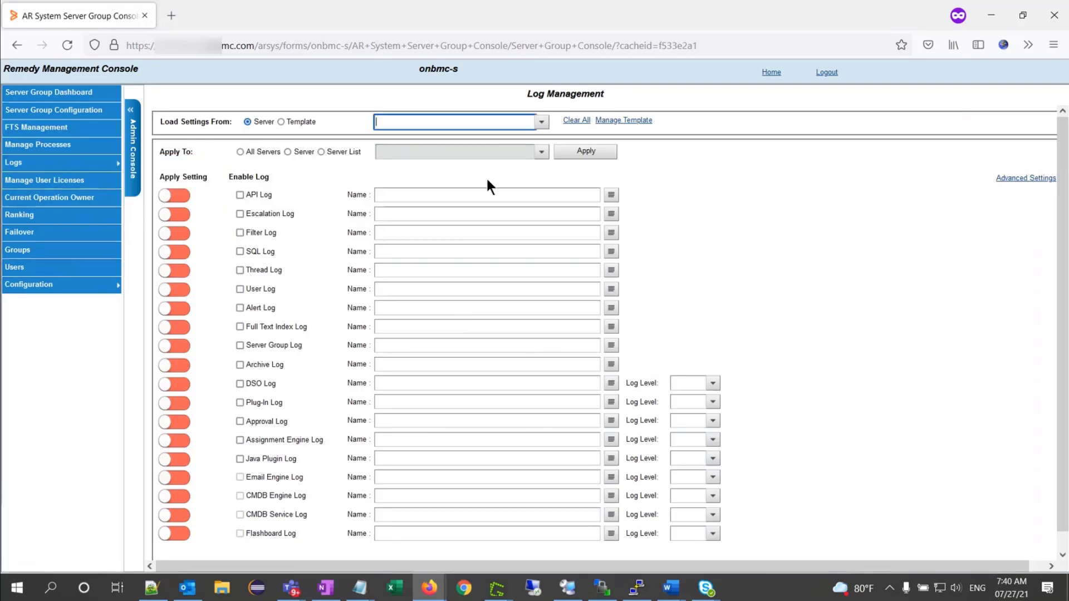
{"action": "left_click", "coordinate": [543, 122]}
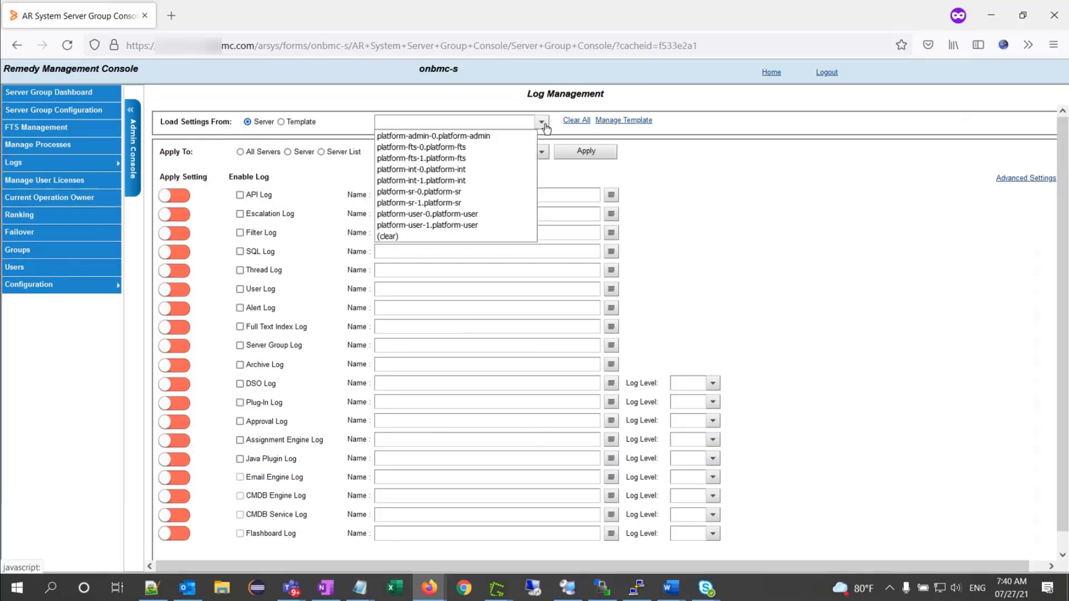
{"action": "left_click", "coordinate": [503, 136]}
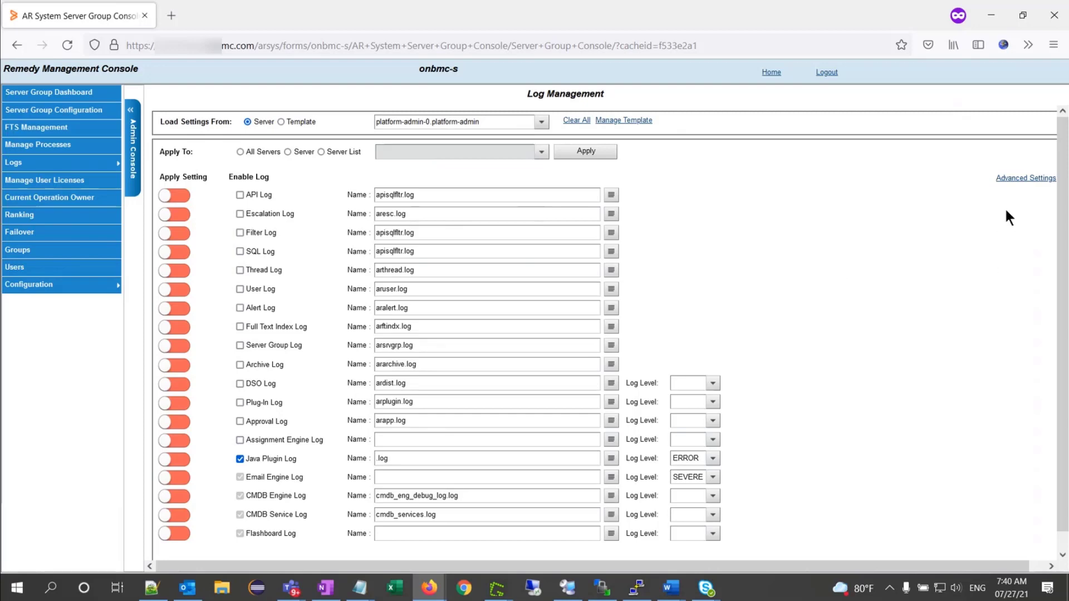
Set new log files to Create Backup and mark the API, Filter and SQL logs for applying
{"action": "left_click", "coordinate": [1023, 182]}
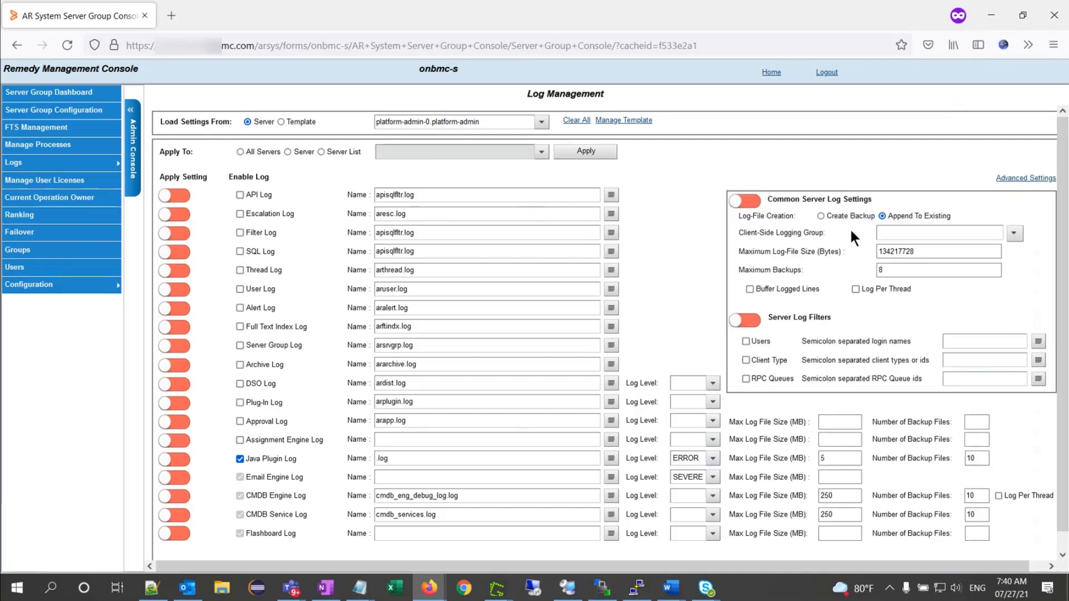
{"action": "left_click", "coordinate": [821, 216]}
{"action": "left_click", "coordinate": [176, 198]}
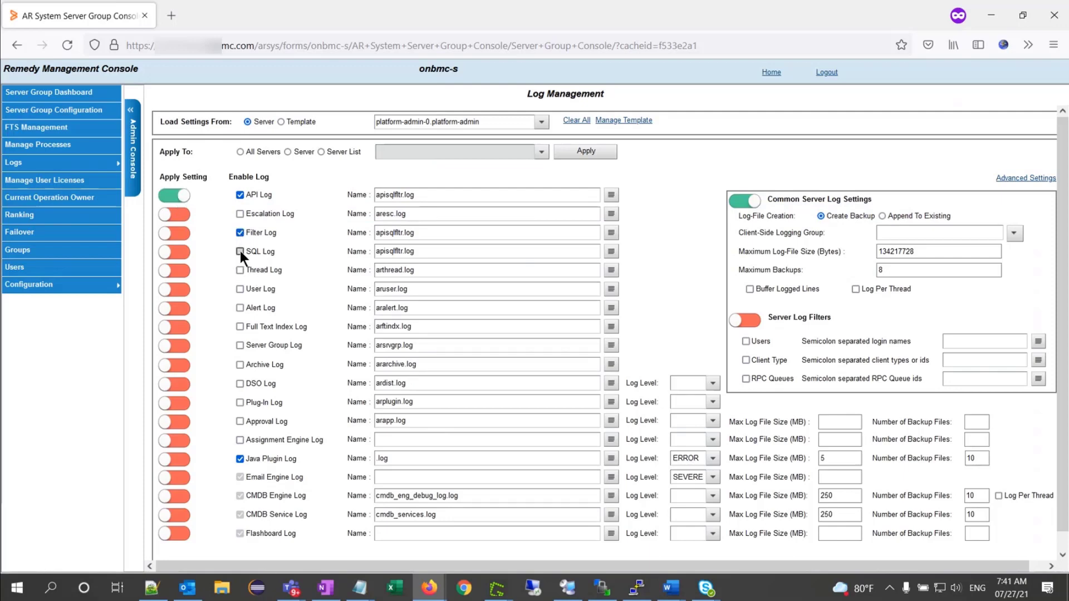
{"action": "left_click", "coordinate": [184, 233]}
{"action": "left_click", "coordinate": [183, 255]}
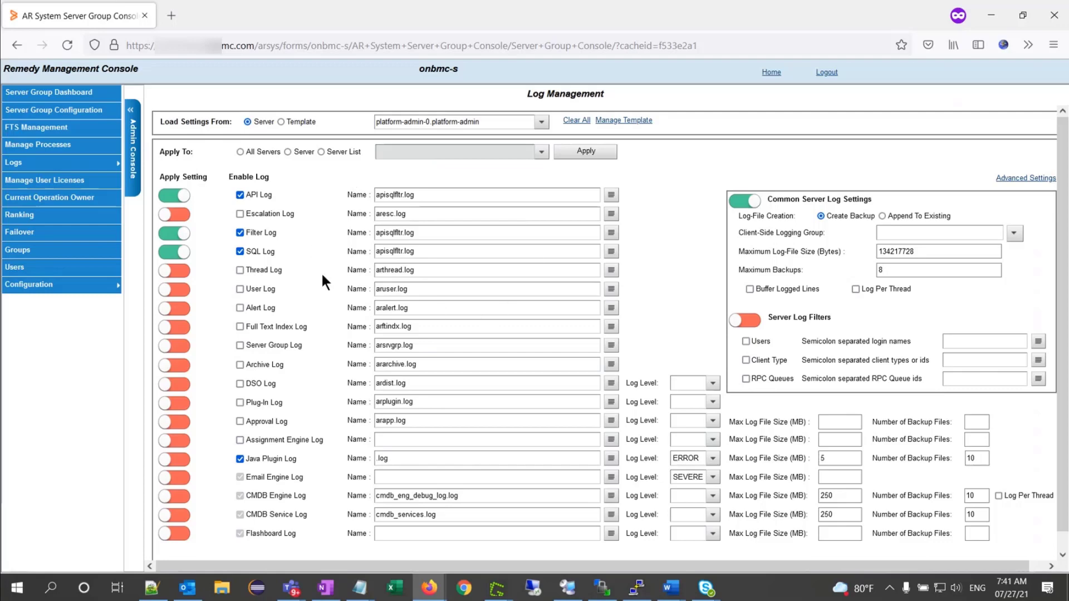
Target All Servers instead of a single server for the log settings
{"action": "left_click", "coordinate": [288, 153]}
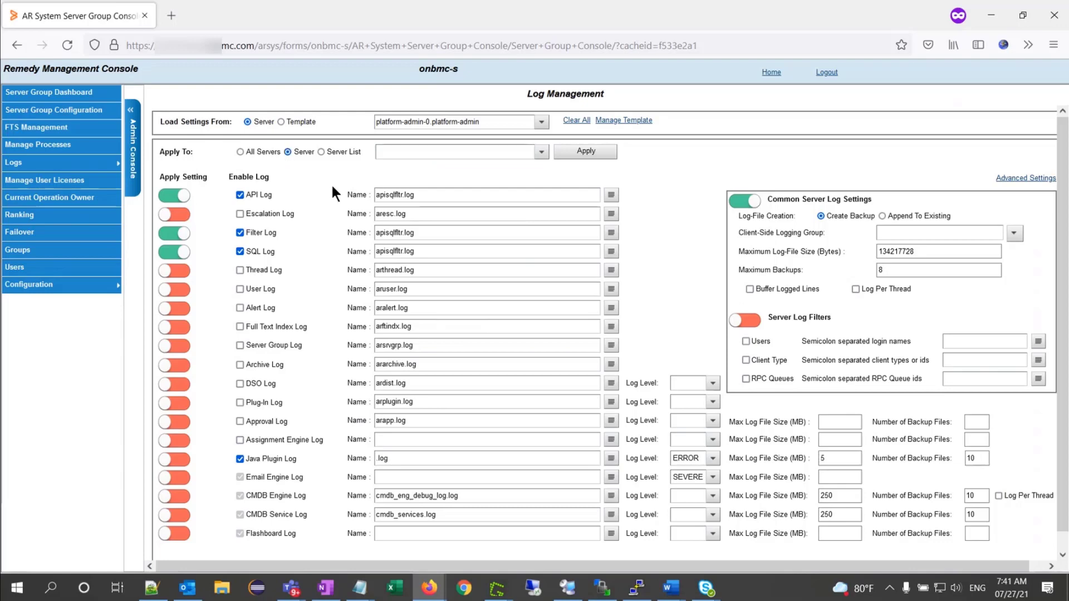
{"action": "left_click", "coordinate": [542, 152]}
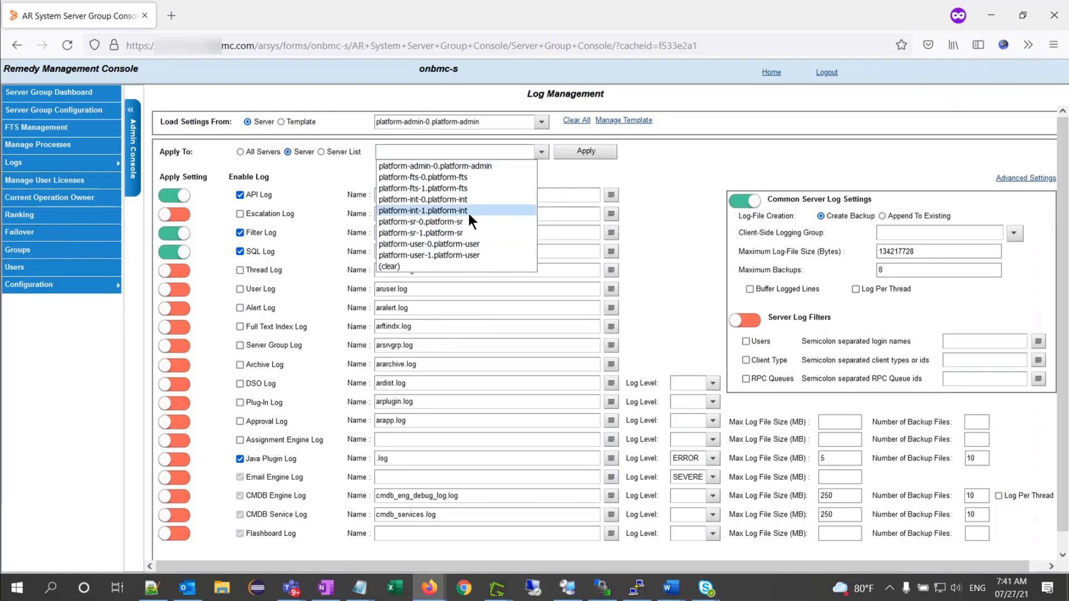
{"action": "left_click", "coordinate": [281, 176]}
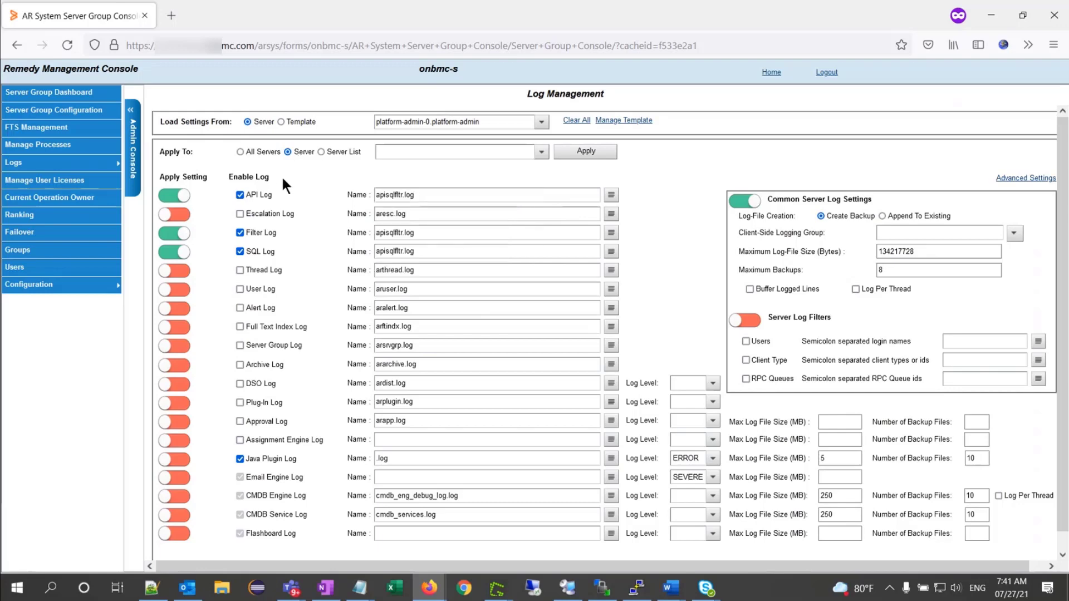
{"action": "left_click", "coordinate": [240, 151]}
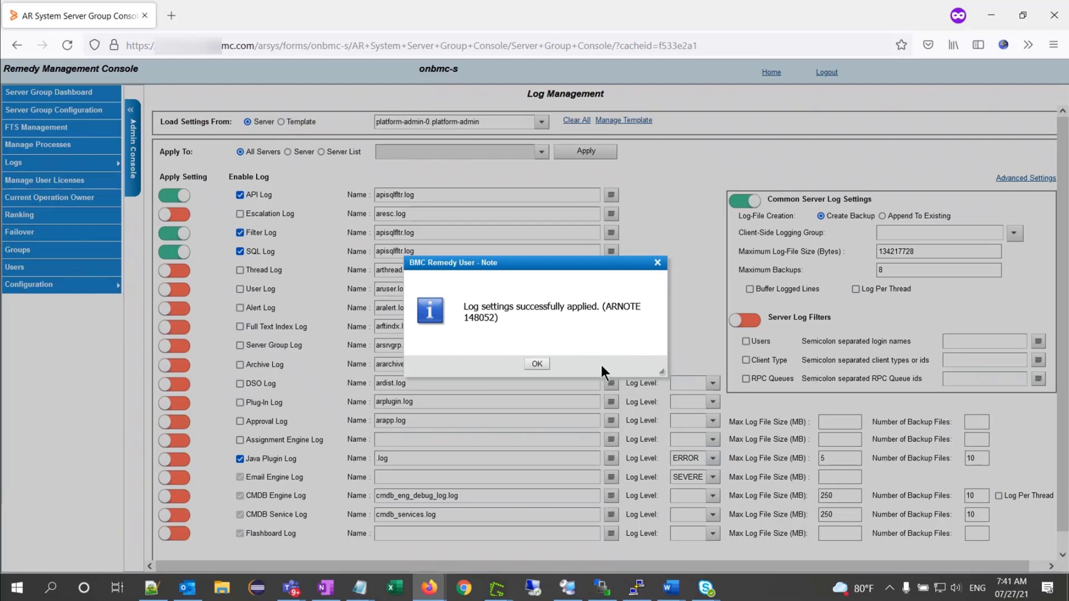
Turn off the Filter and SQL logs and apply the change to all servers
{"action": "left_click", "coordinate": [536, 364]}
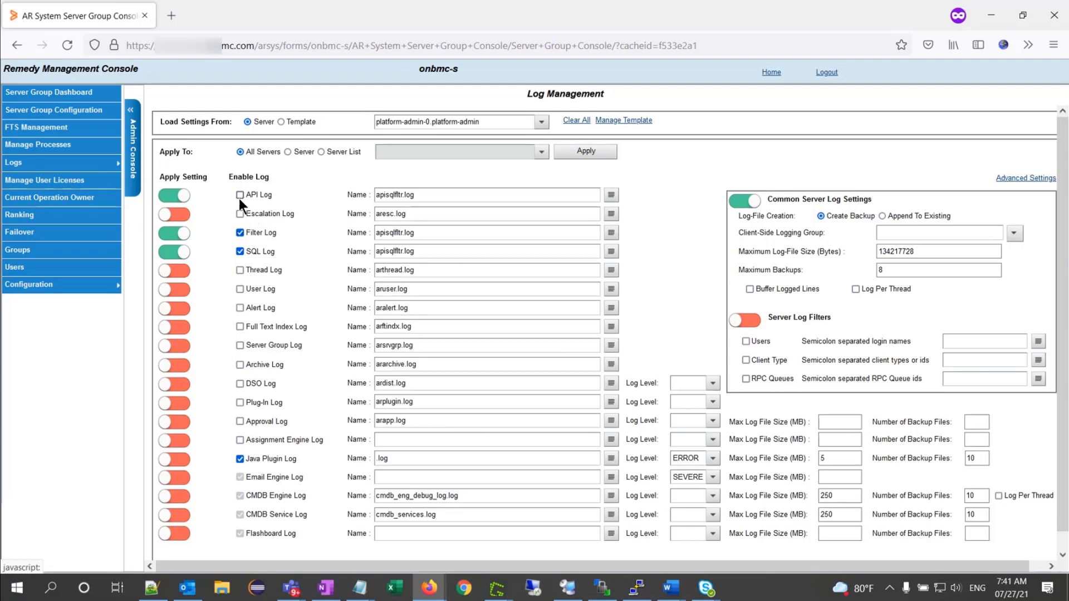
{"action": "left_click", "coordinate": [239, 233]}
{"action": "left_click", "coordinate": [239, 253]}
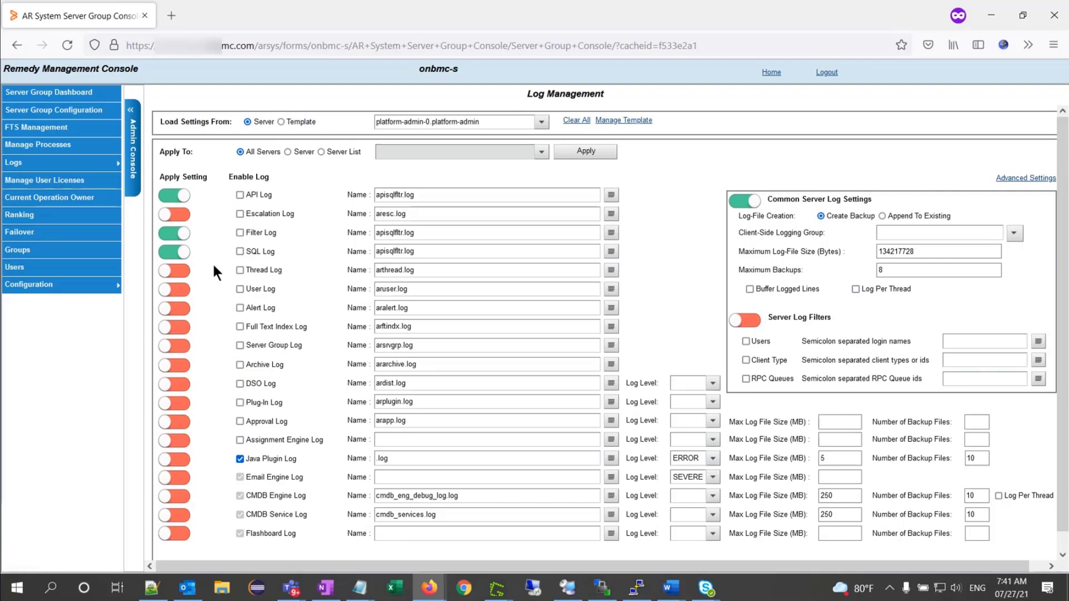
{"action": "left_click", "coordinate": [584, 159]}
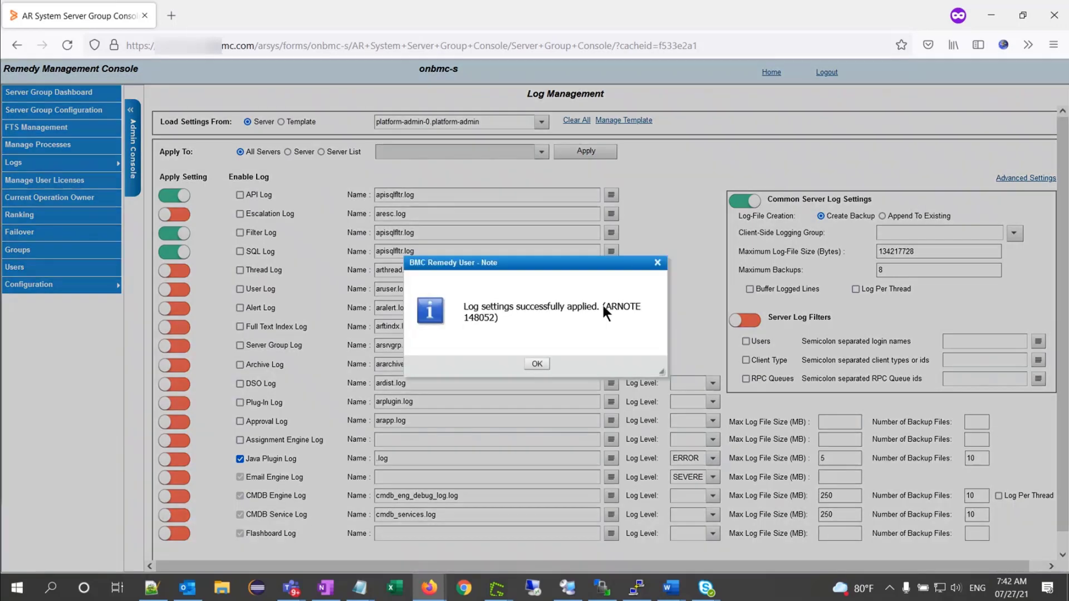
{"action": "left_click", "coordinate": [537, 366]}
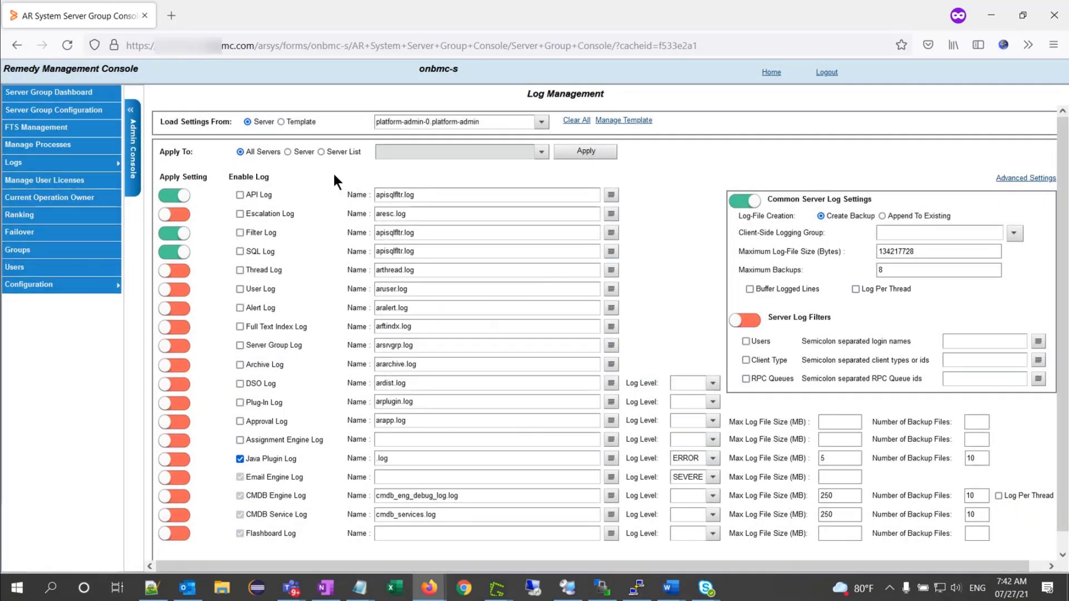
Switch Apply To to Server List and start a new server list named Platform-User
{"action": "left_click", "coordinate": [322, 152]}
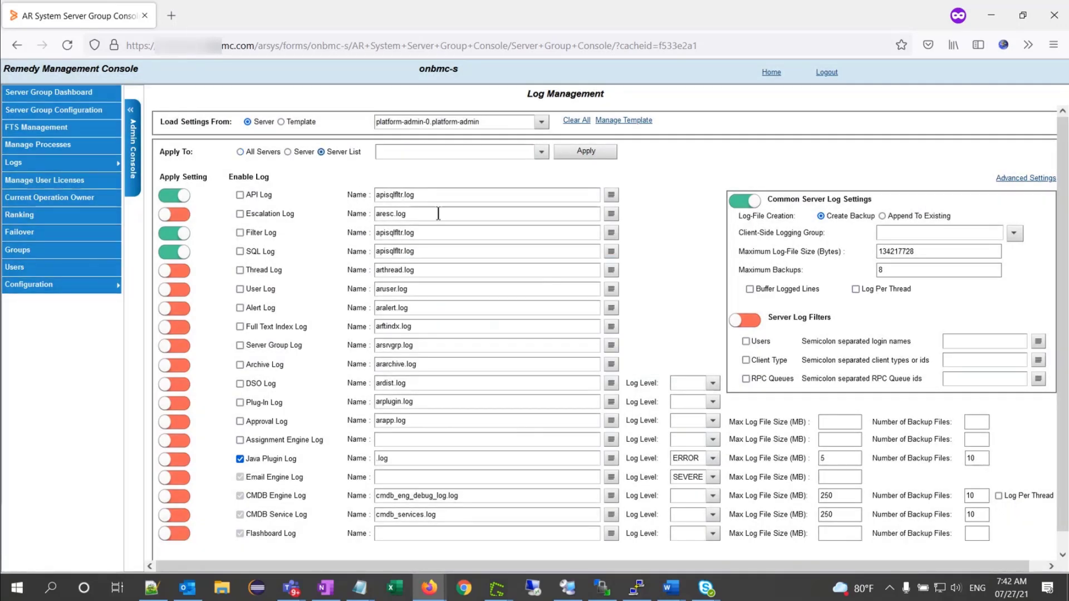
{"action": "left_click", "coordinate": [540, 154]}
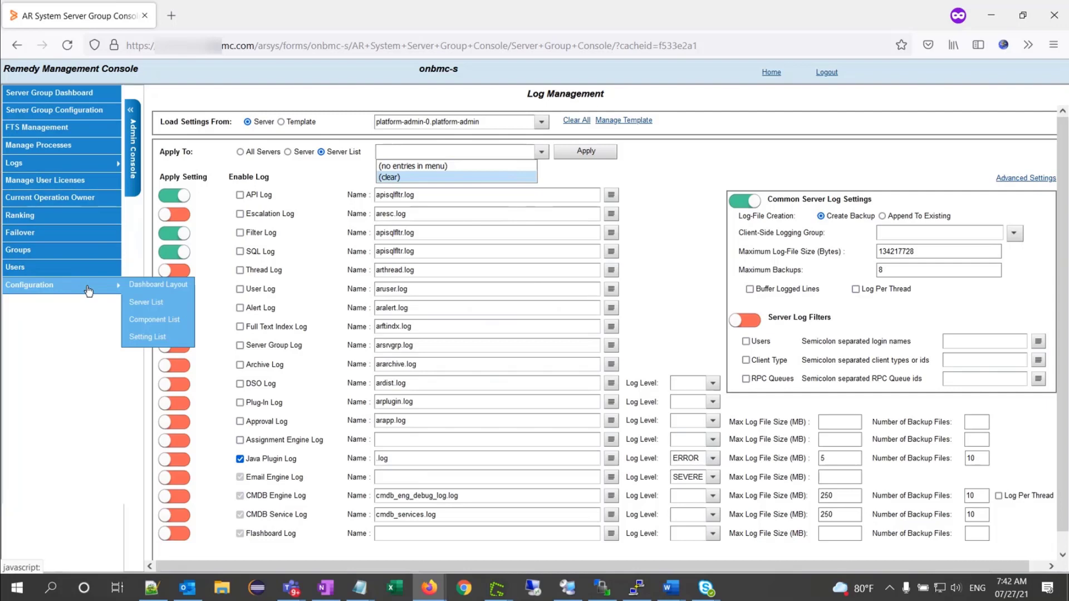
{"action": "mouse_move", "coordinate": [114, 285]}
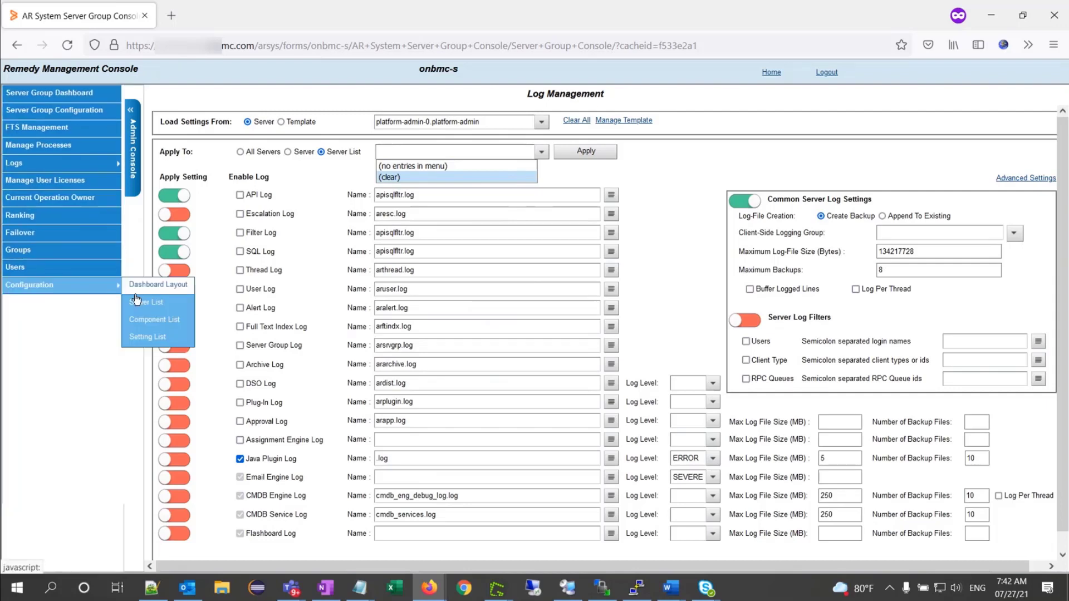
{"action": "left_click", "coordinate": [137, 305]}
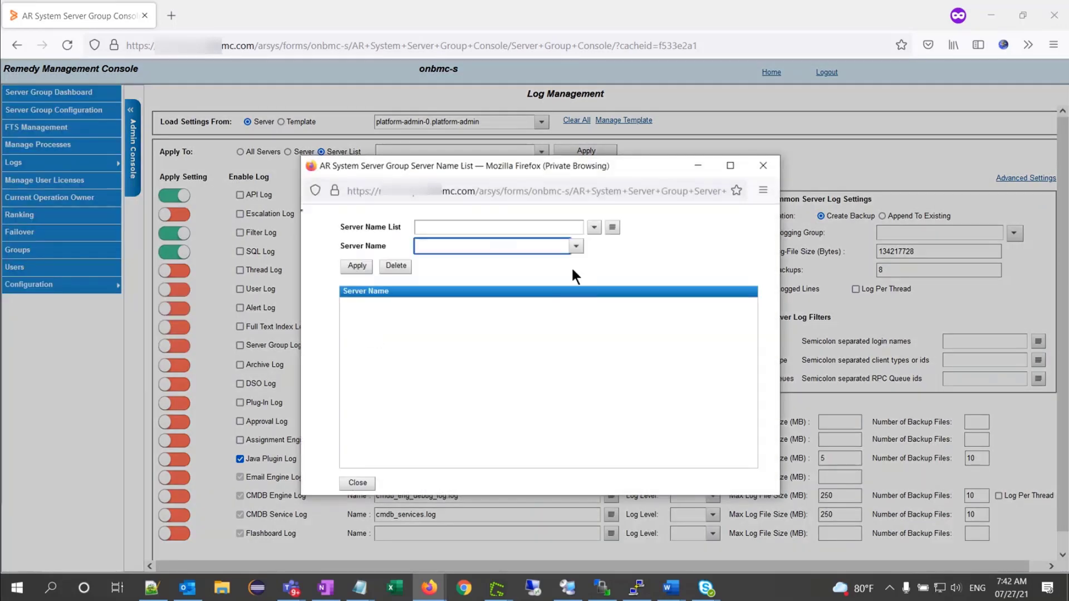
{"action": "left_click", "coordinate": [560, 231]}
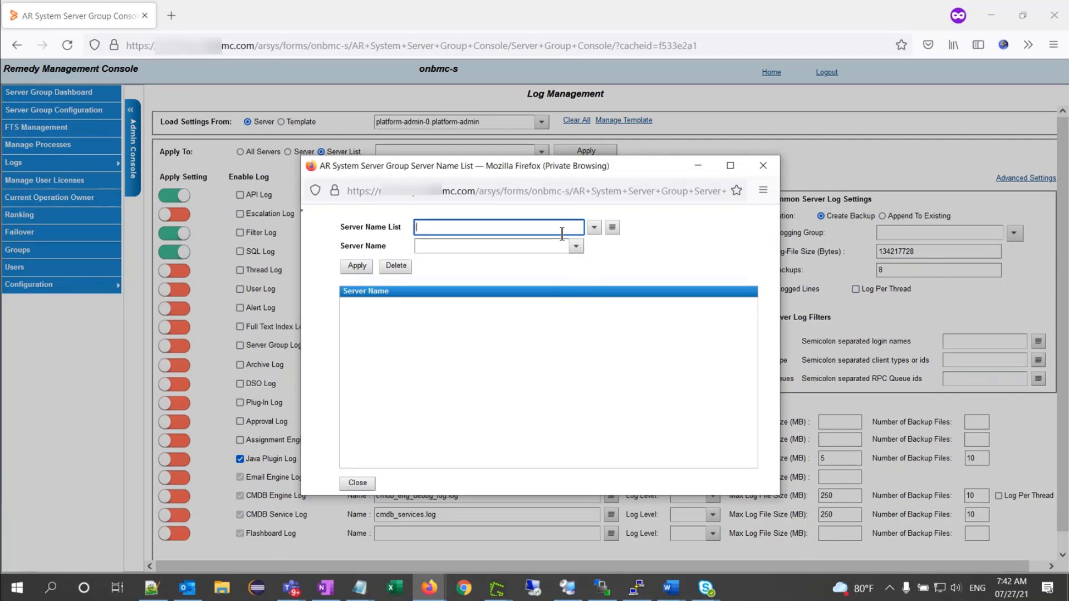
{"action": "type", "text": "Platform-User"}
Add platform-user-0 and platform-user-1 to the Platform-User list and close the window
{"action": "left_click", "coordinate": [575, 247]}
{"action": "left_click", "coordinate": [503, 337]}
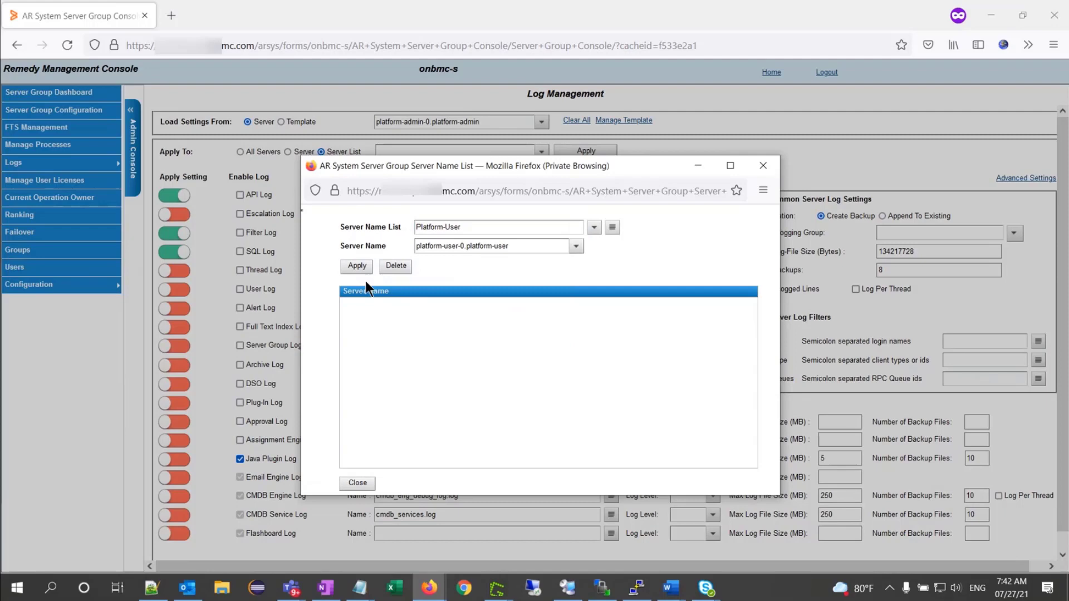
{"action": "left_click", "coordinate": [357, 266]}
{"action": "left_click", "coordinate": [576, 248]}
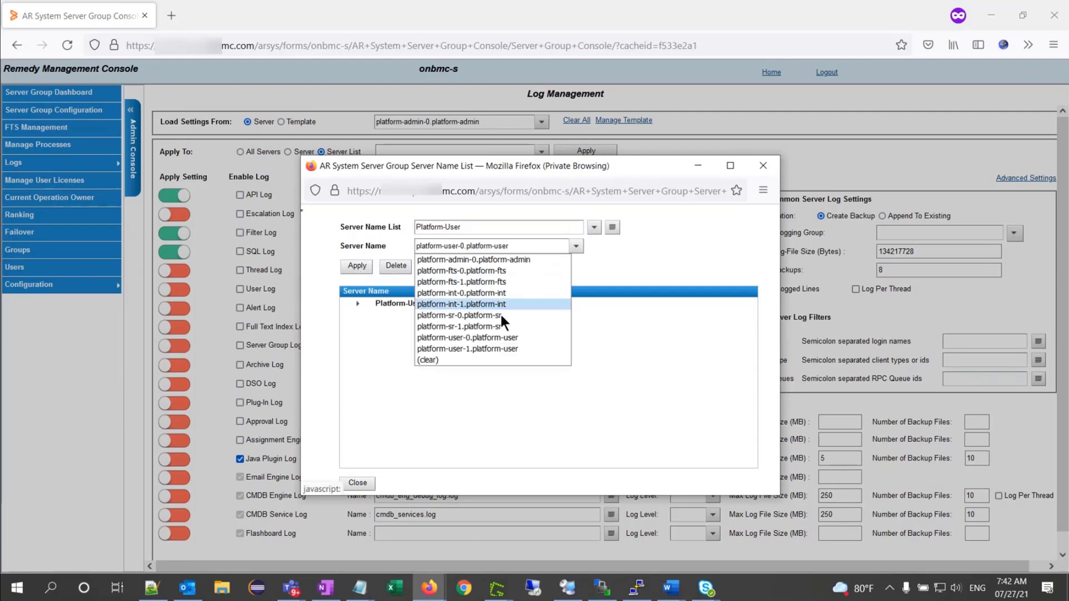
{"action": "left_click", "coordinate": [507, 345]}
{"action": "left_click", "coordinate": [357, 266]}
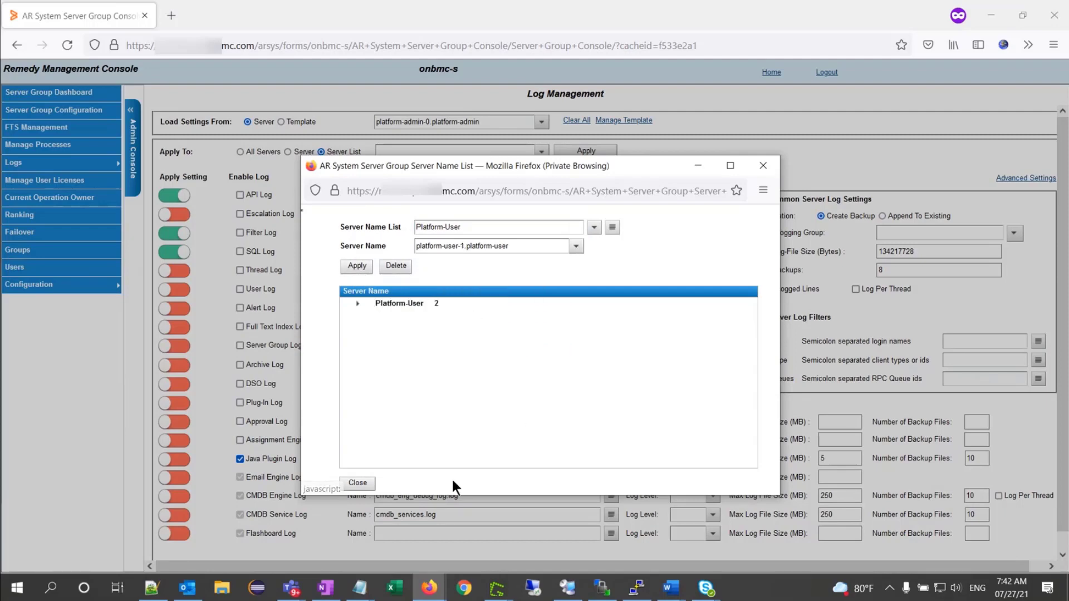
{"action": "left_click", "coordinate": [358, 482]}
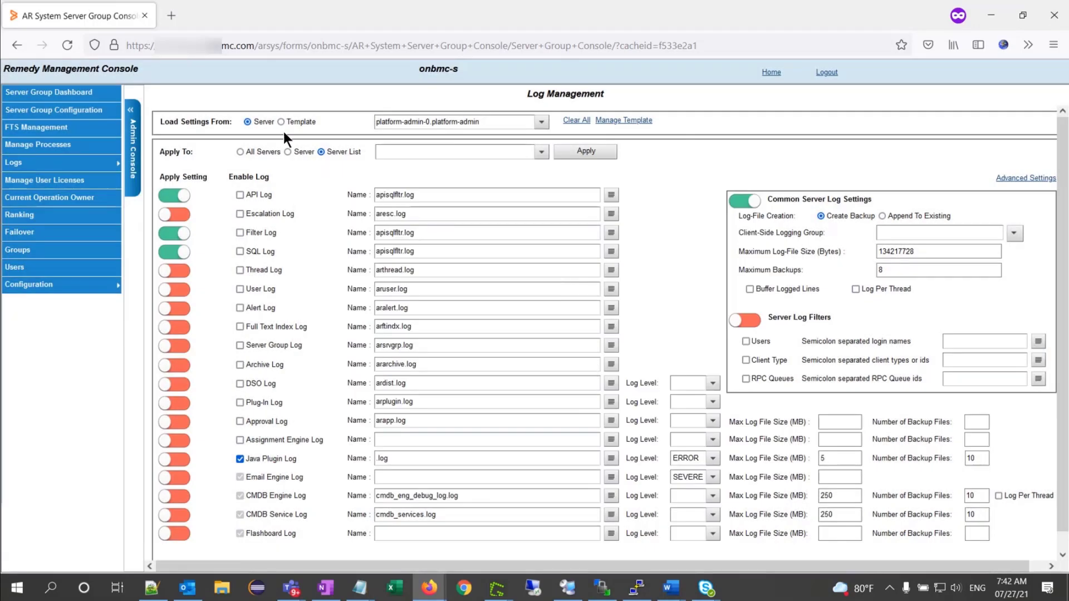
Select the Platform-User server list and apply the API, Filter and SQL log settings to it
{"action": "left_click", "coordinate": [541, 152]}
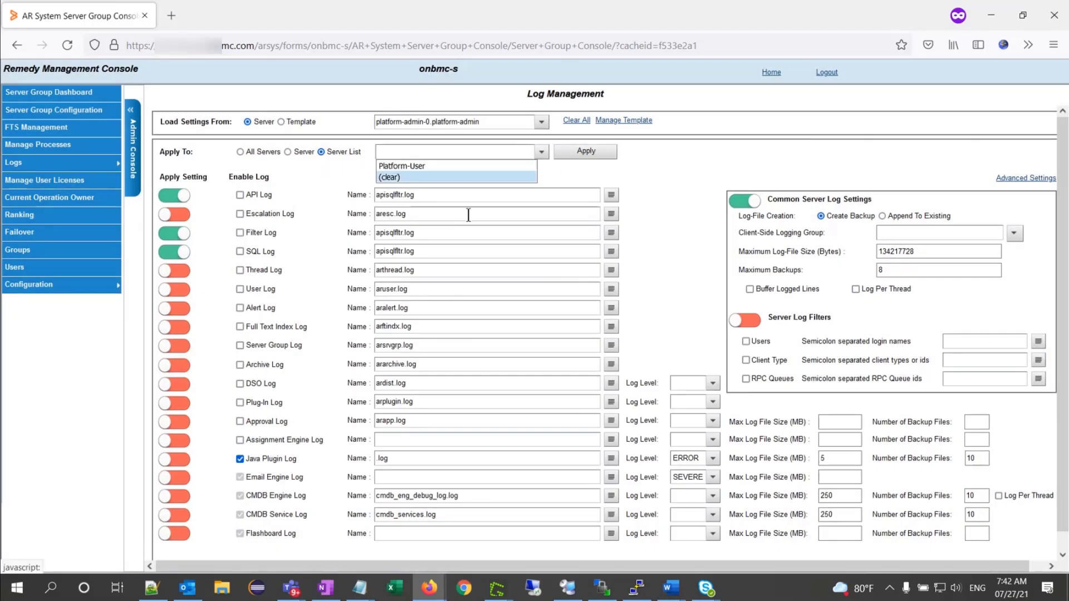
{"action": "left_click", "coordinate": [411, 165]}
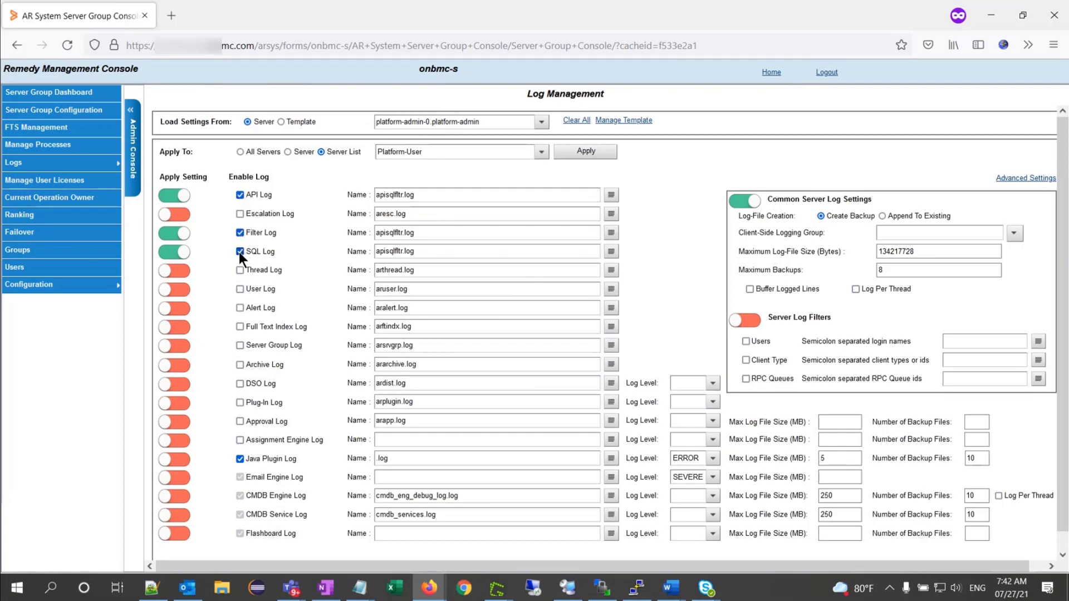
{"action": "left_click", "coordinate": [589, 154]}
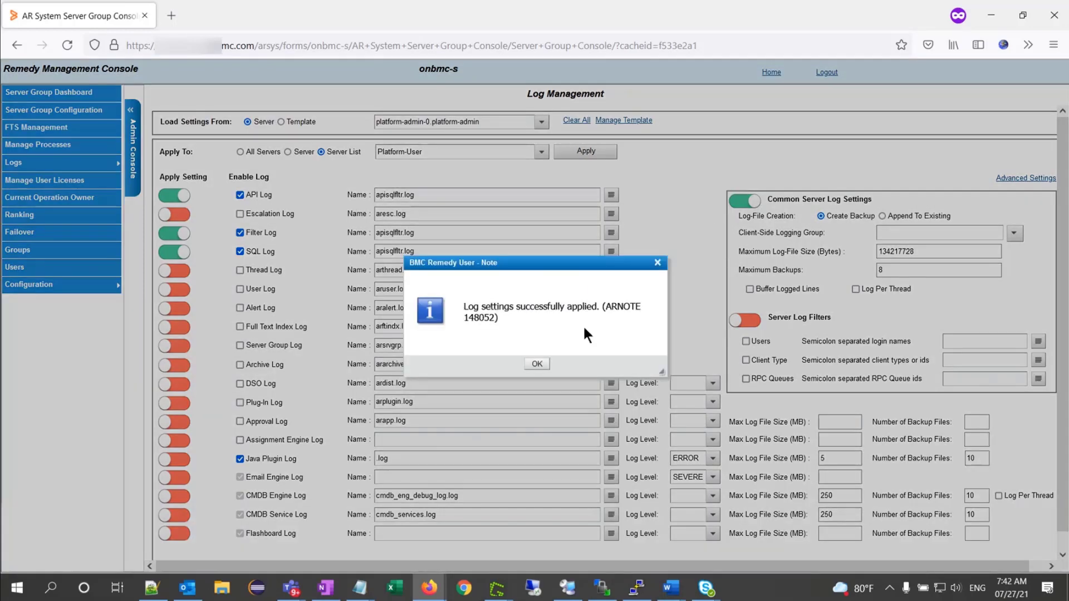
{"action": "left_click", "coordinate": [537, 363]}
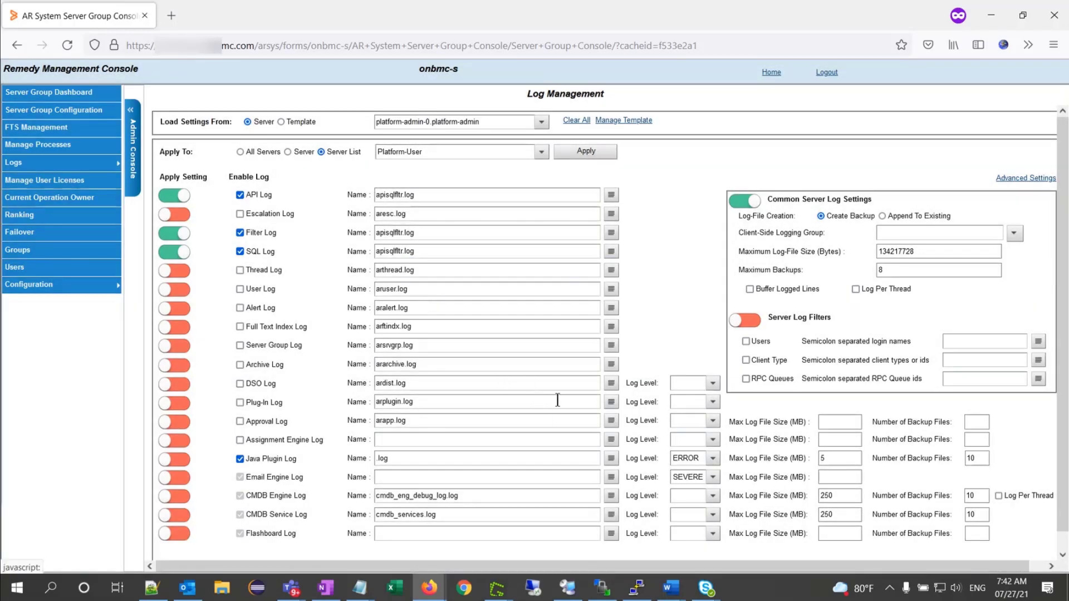
Try renaming the SQL log file to test.log and applying, then dismiss the restriction error
{"action": "double_click", "coordinate": [388, 252]}
{"action": "type", "text": "test"}
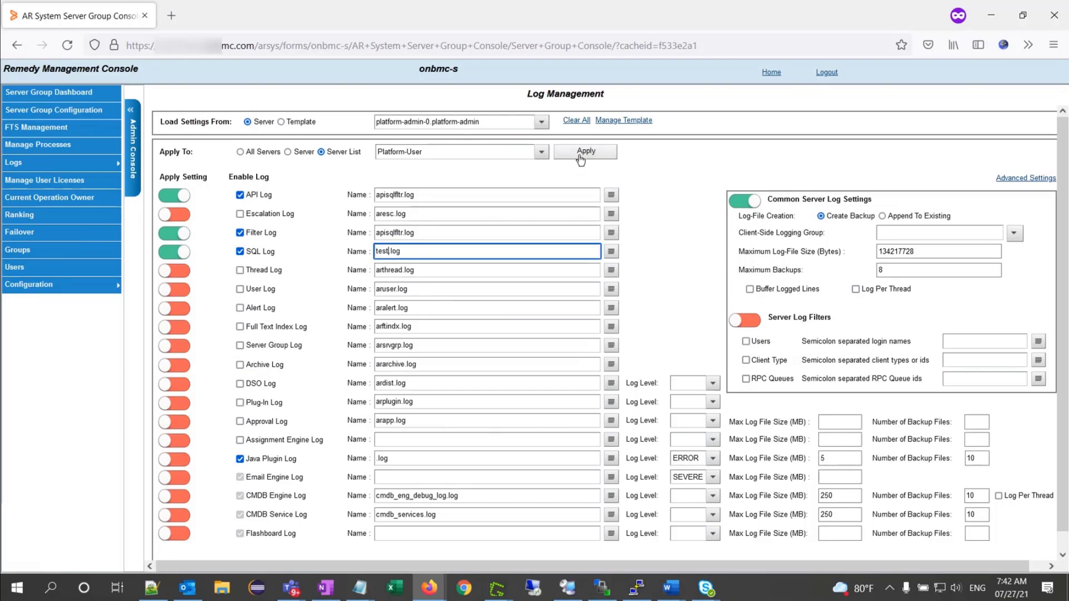
{"action": "left_click", "coordinate": [613, 154]}
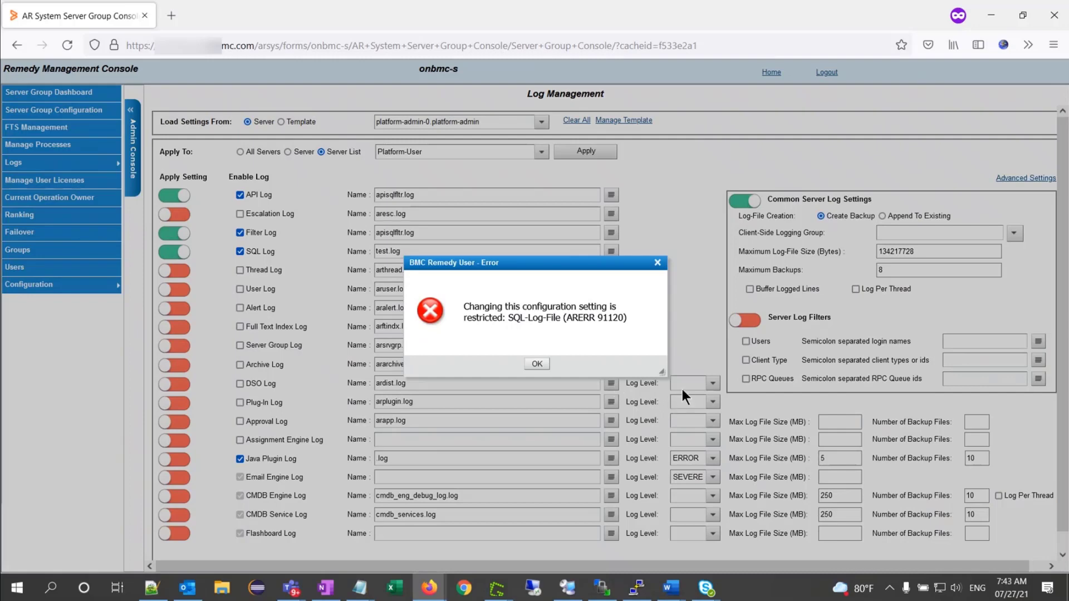
{"action": "left_click", "coordinate": [538, 366]}
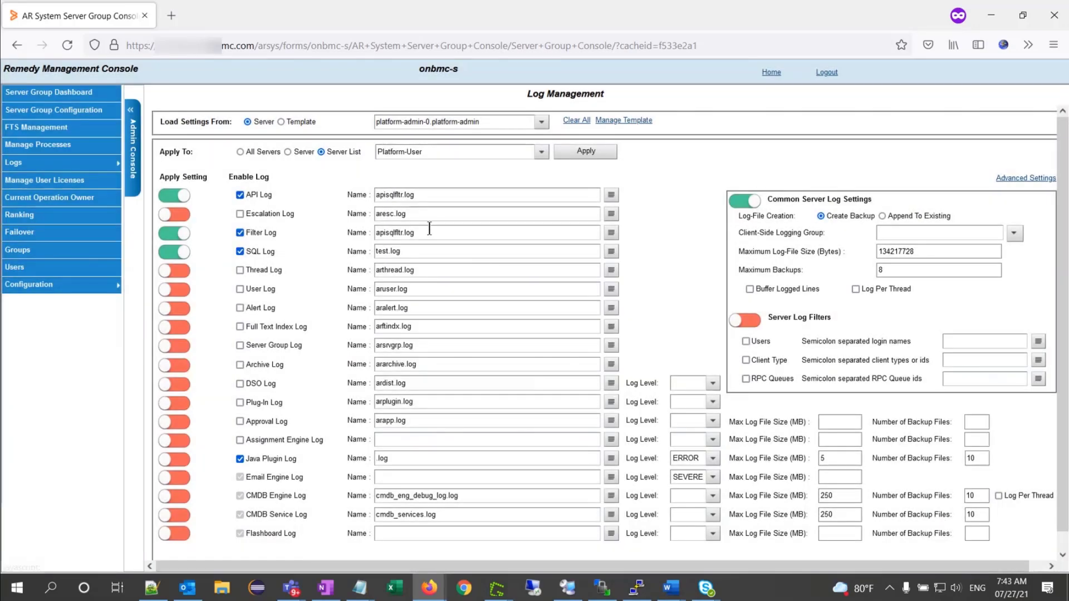
Restore the SQL log file name to apisqlfltr.log, copied from the Filter Log field
{"action": "key", "text": "ctrl+c"}
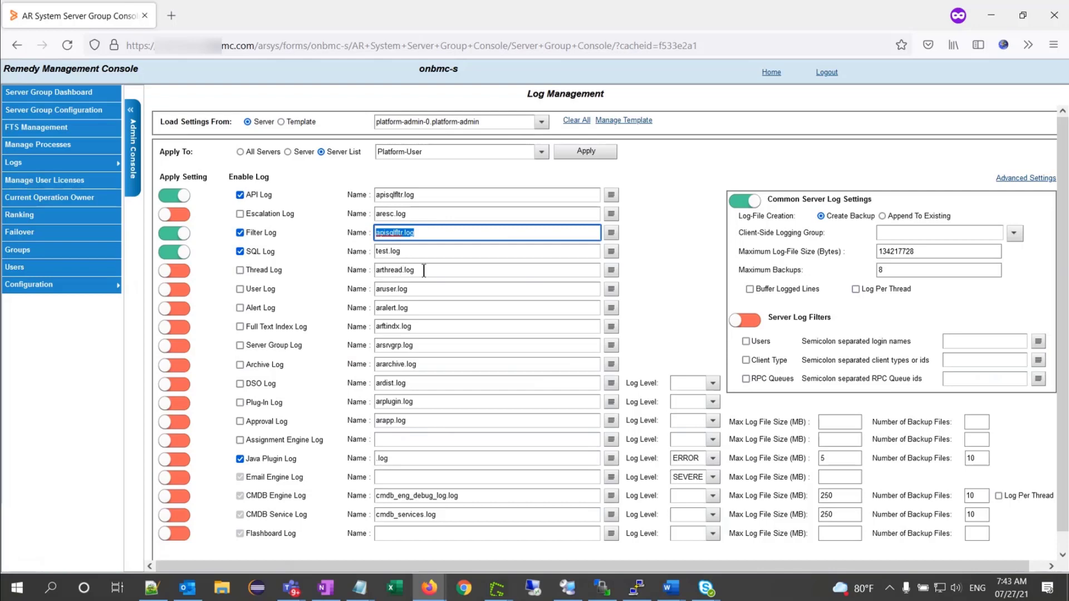
{"action": "left_click", "coordinate": [421, 251]}
{"action": "key", "text": "ctrl+a"}
{"action": "key", "text": "ctrl+v"}
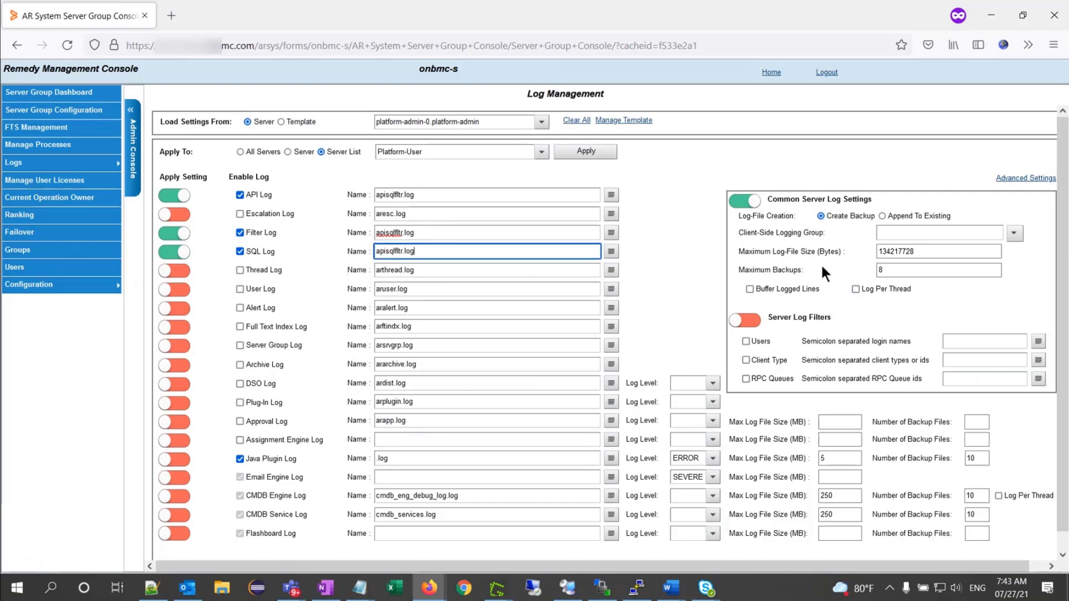